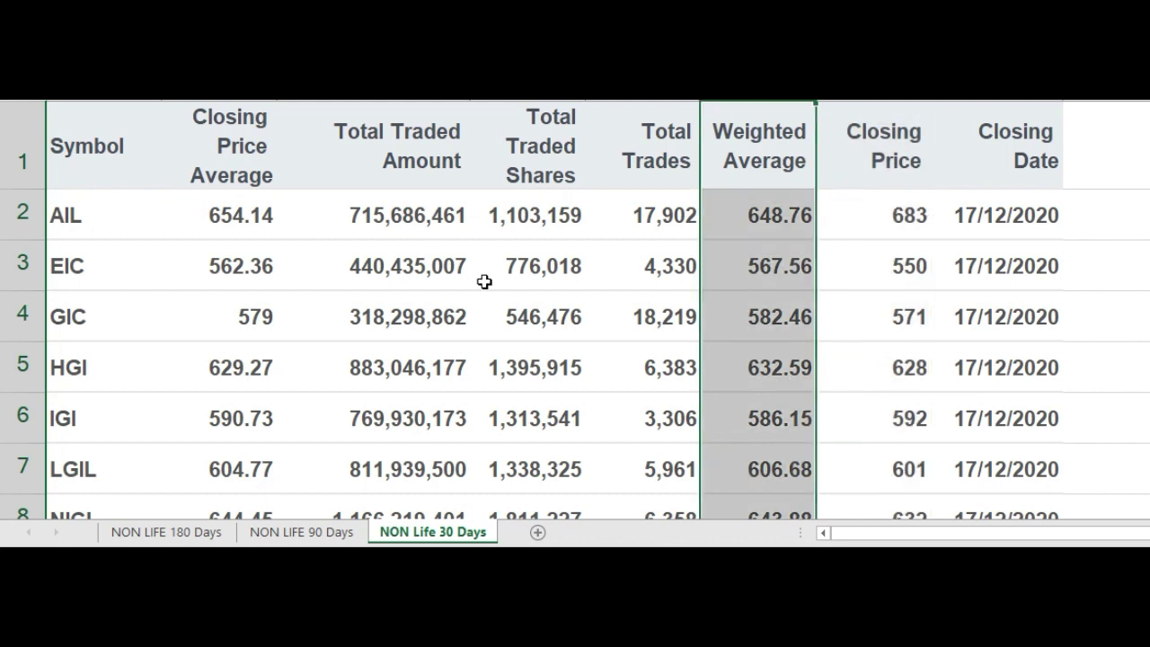
Step: Highlight the Weighted Average column on the NON LIFE 180 Days and NON LIFE 90 Days sheets for comparison with the 30-day sheet
click(167, 532)
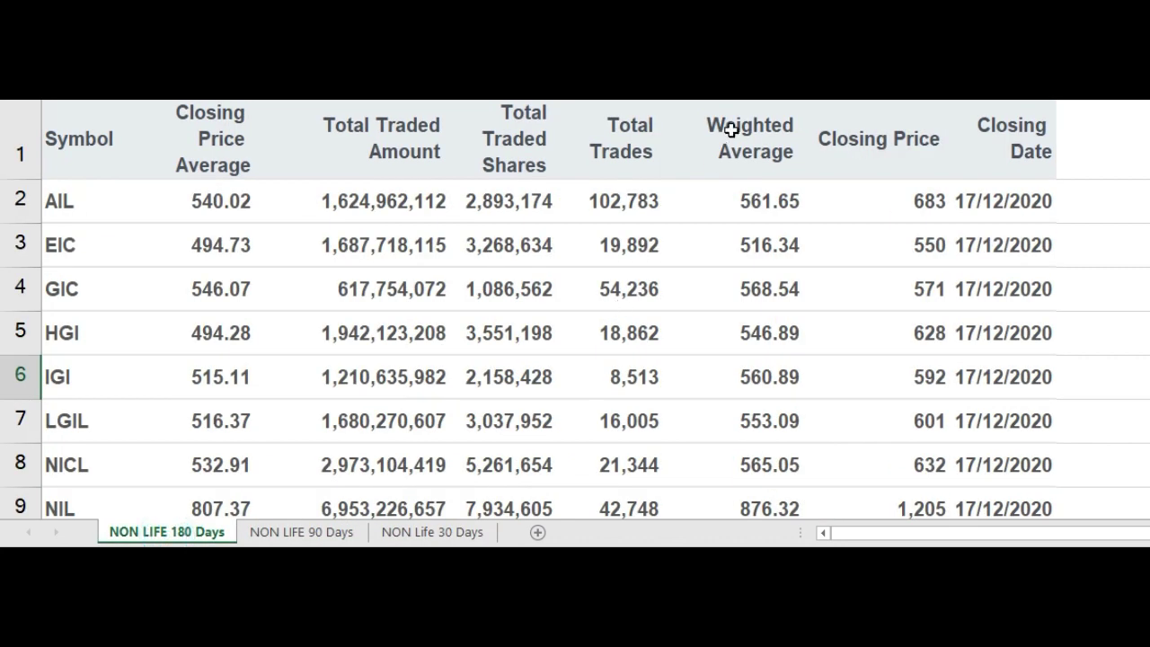
click(760, 102)
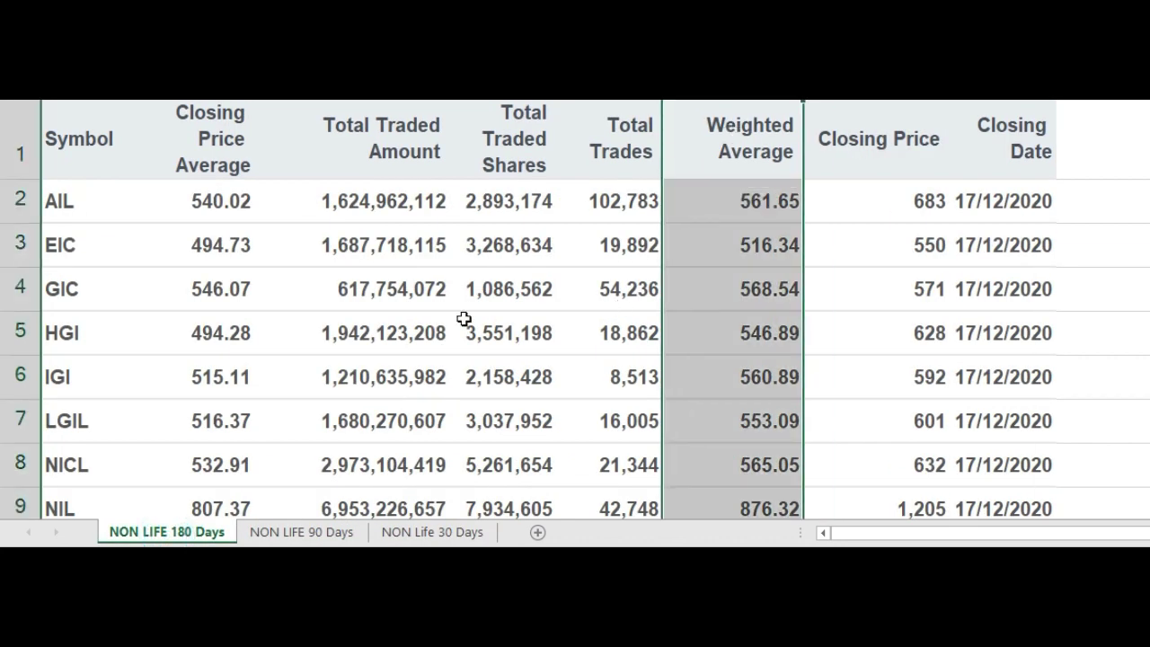
click(315, 530)
click(665, 120)
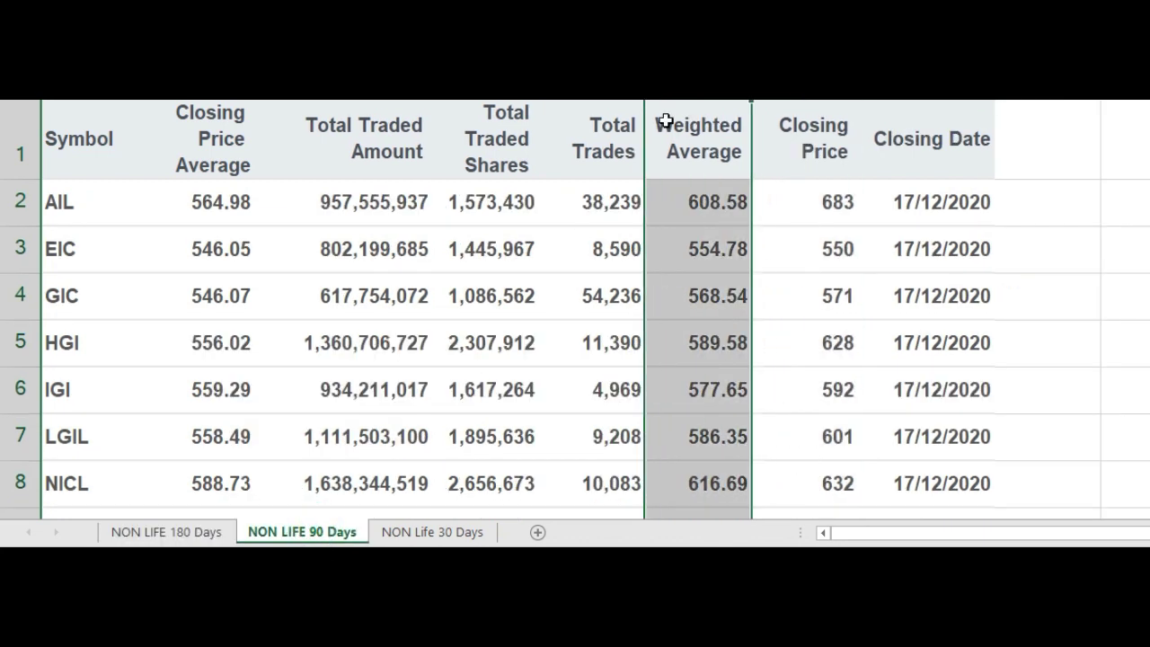
click(429, 531)
Step: Review the weighted averages and closing prices of all companies on the NON LIFE 180 Days sheet
click(166, 530)
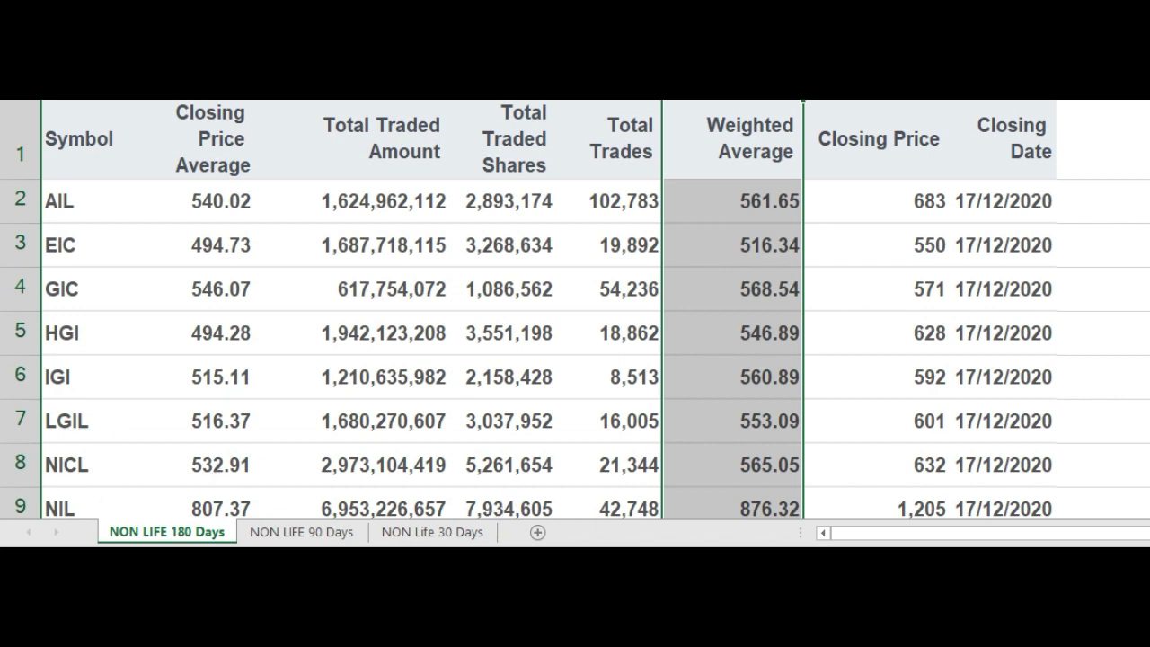
scroll(1129, 303, down, 5)
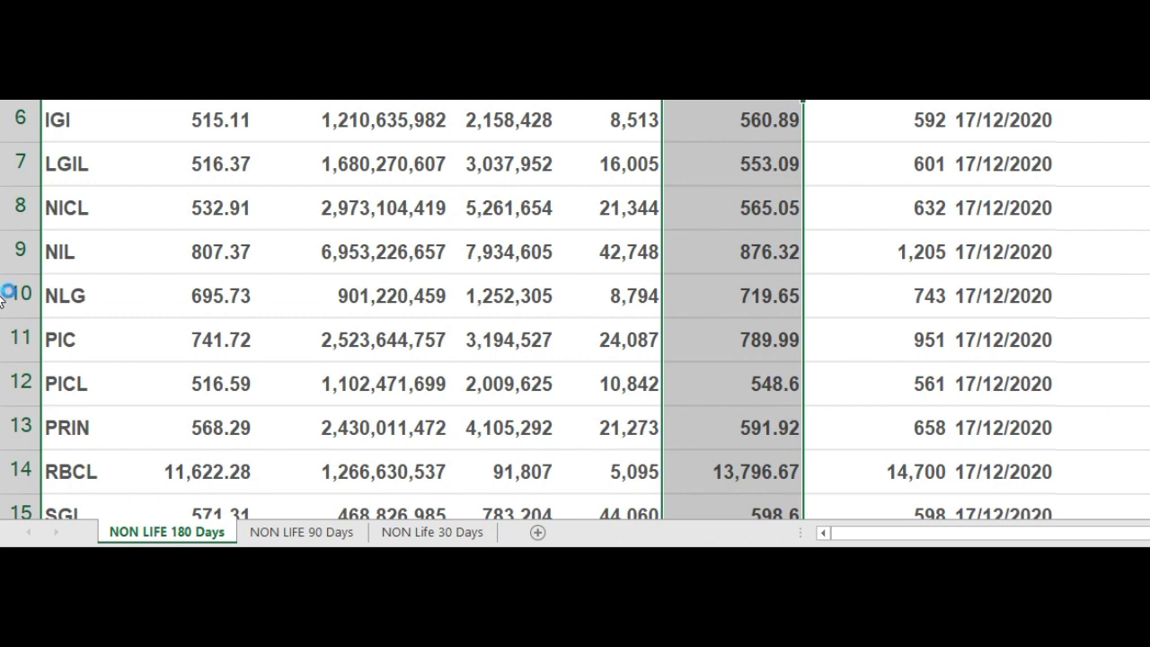
scroll(5, 294, down, 3)
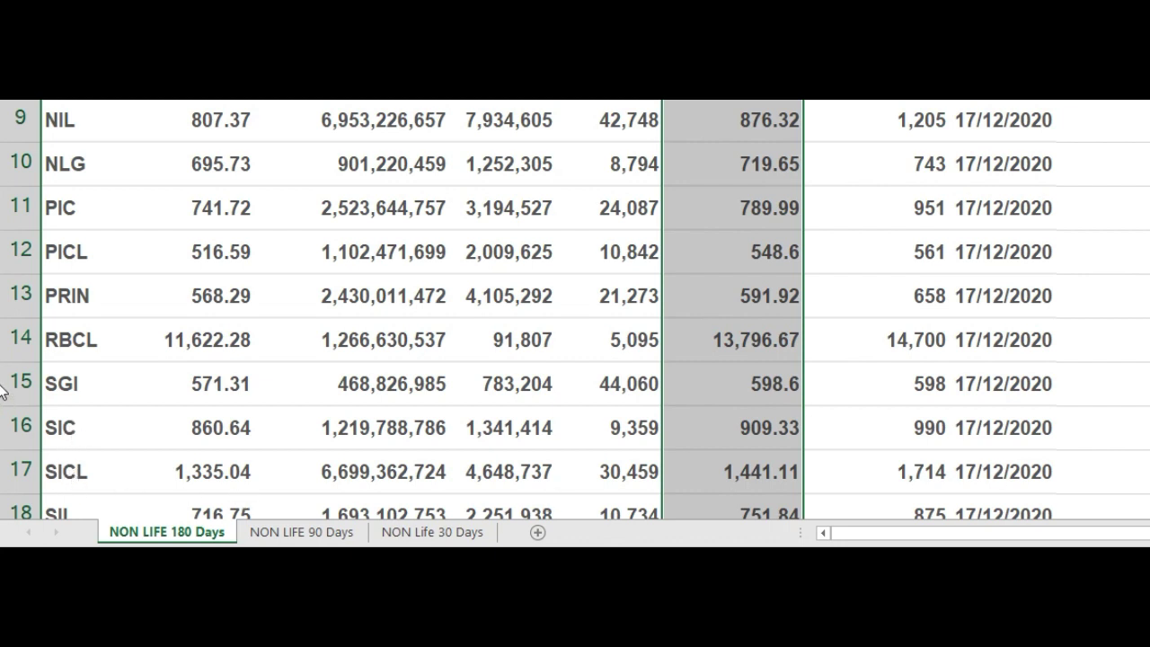
scroll(5, 395, down, 1)
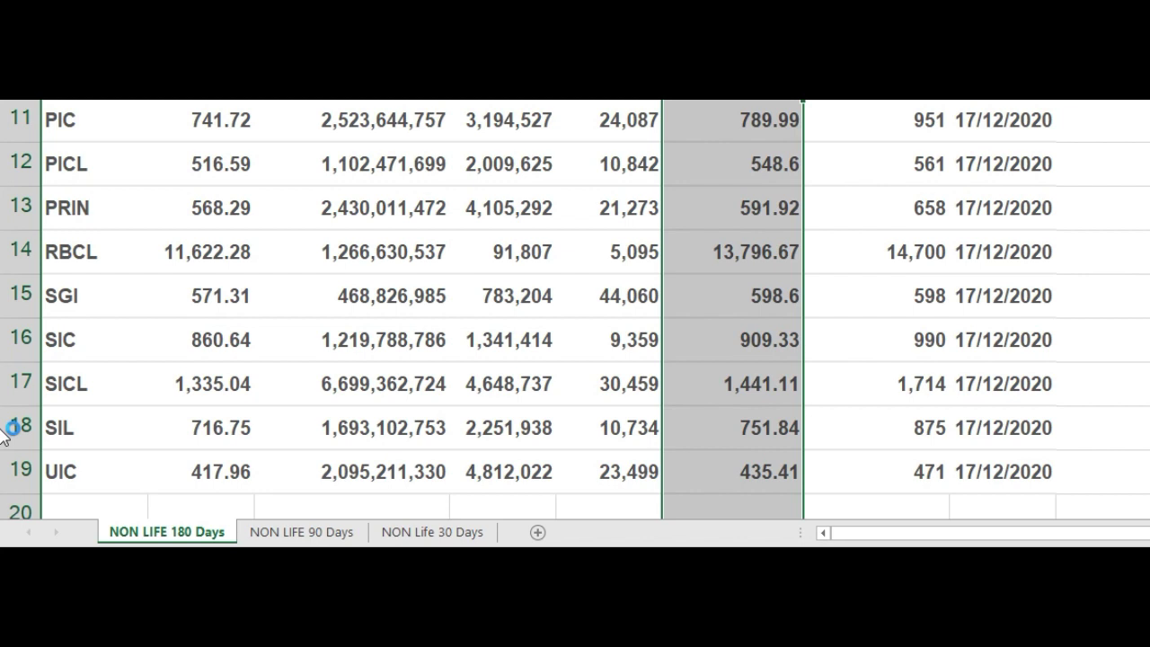
scroll(7, 426, up, 4)
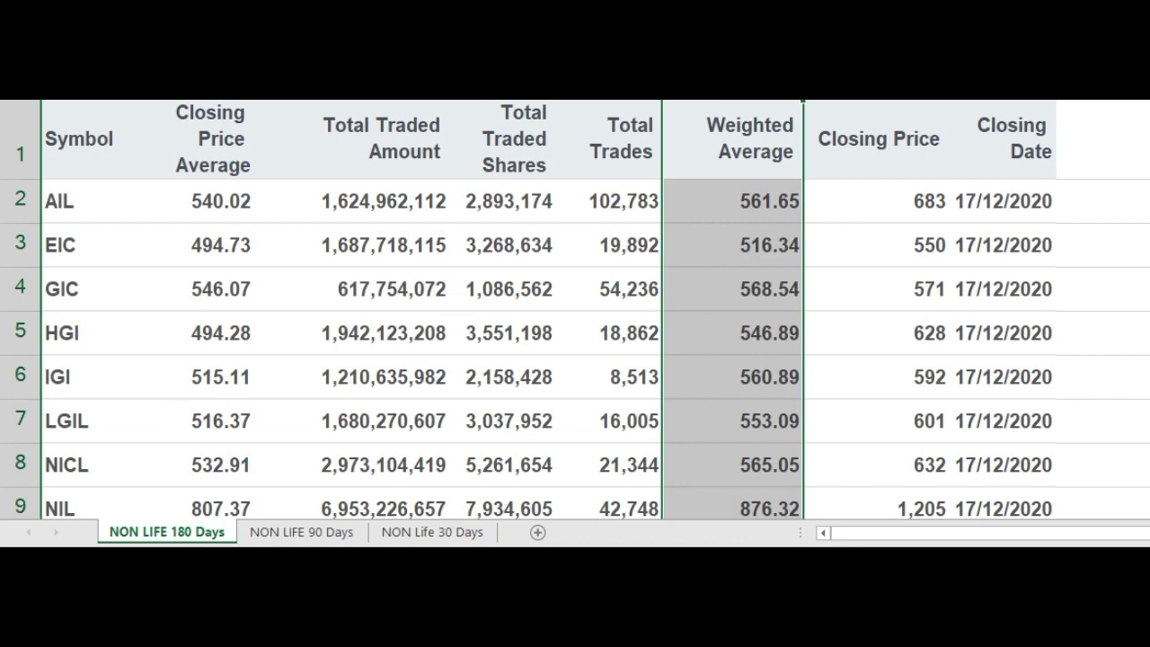
Step: Sort the NON LIFE 180 Days table by Total Traded Shares from largest to smallest, expanding the selection to the adjacent columns
click(502, 201)
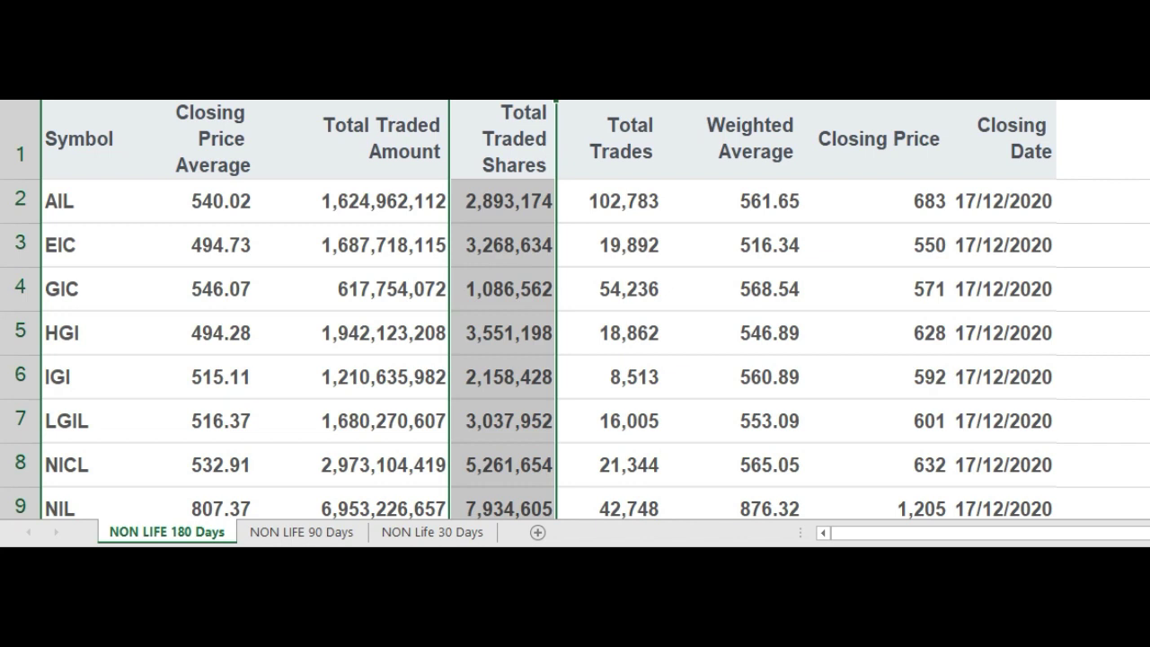
key(alt+a)
key(s)
key(a)
click(763, 257)
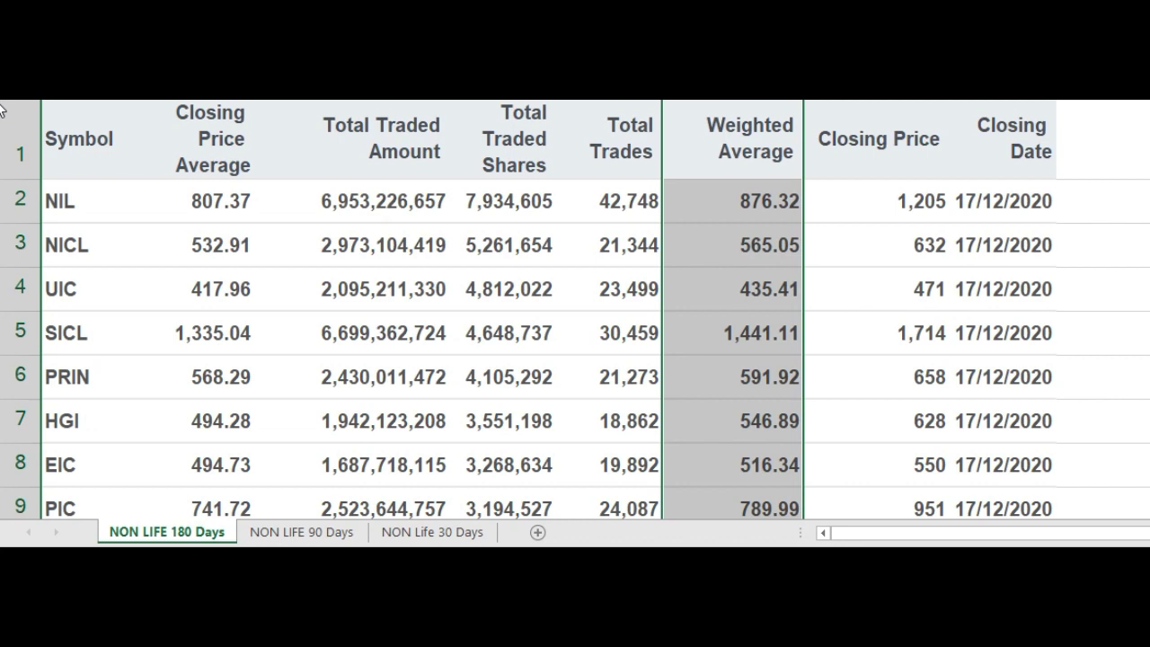
Step: Examine the sorted 180-day table through RBCL, comparing each company's weighted average with its closing price
scroll(2, 113, down, 1)
scroll(2, 113, up, 1)
scroll(2, 104, down, 4)
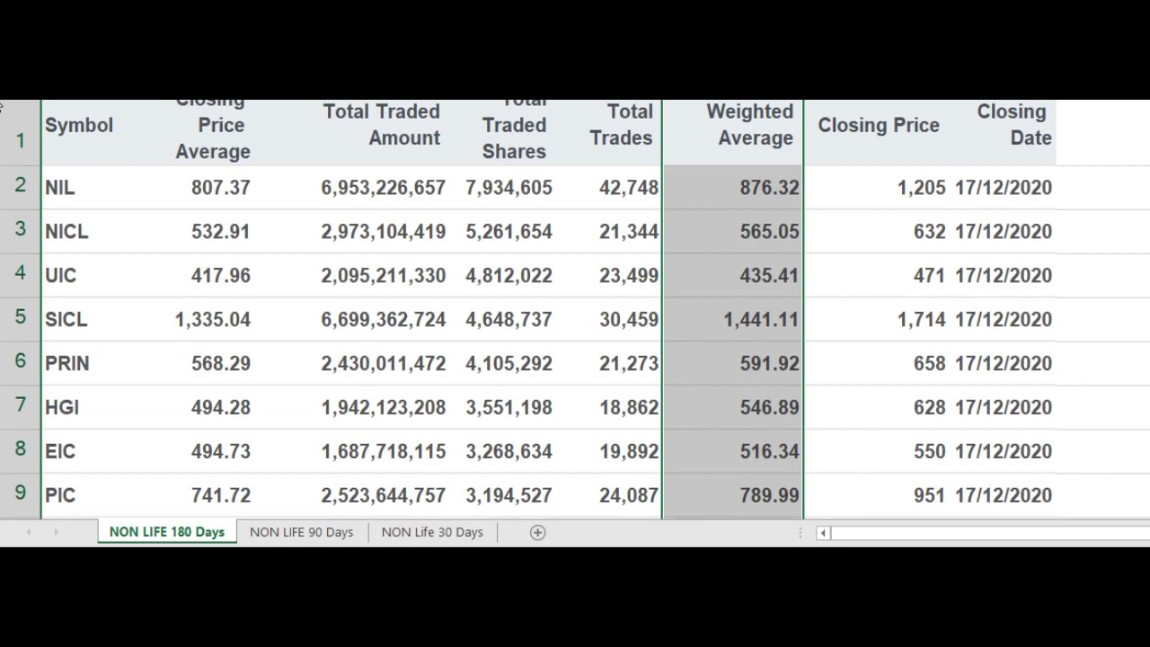
scroll(2, 111, down, 4)
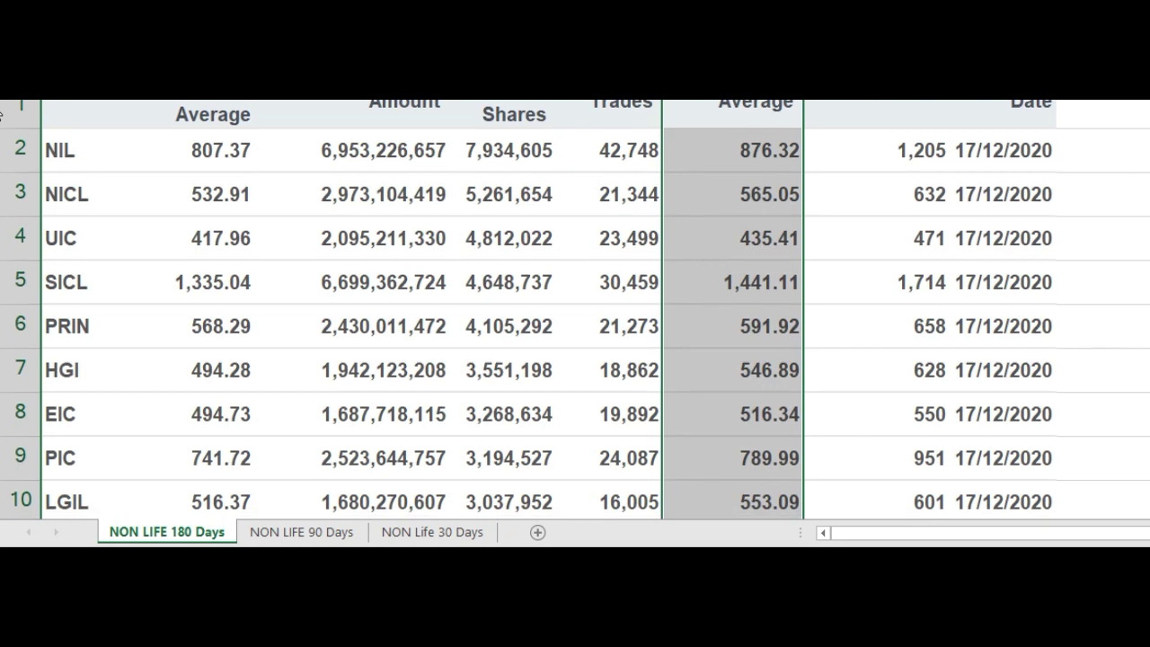
scroll(2, 130, down, 3)
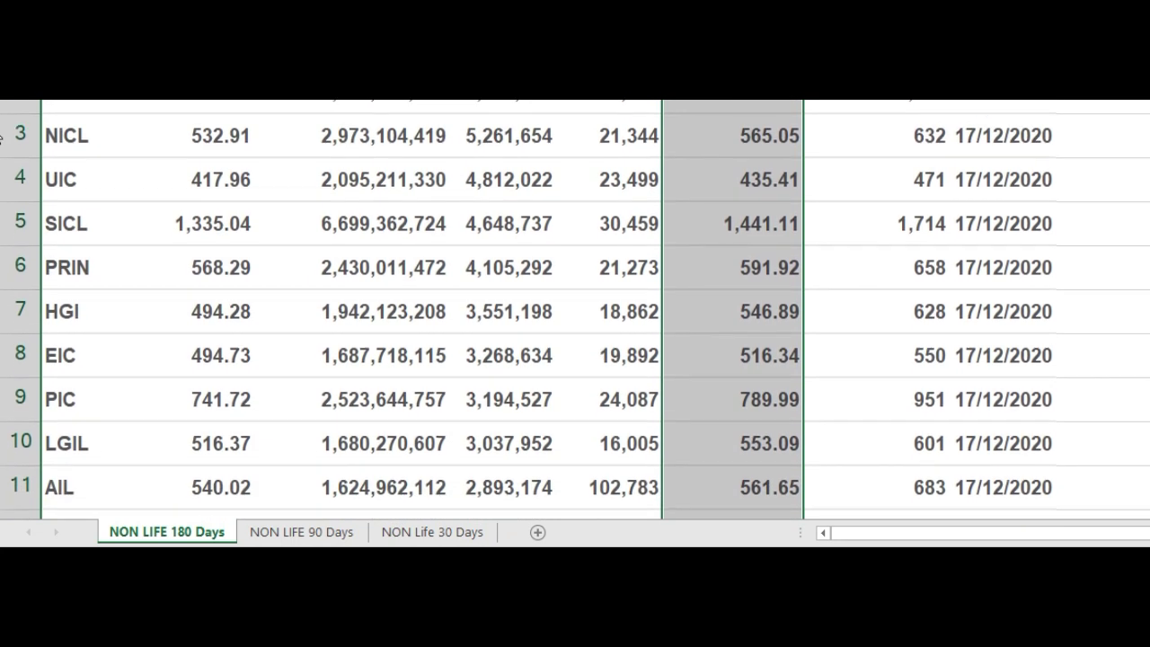
scroll(2, 153, down, 3)
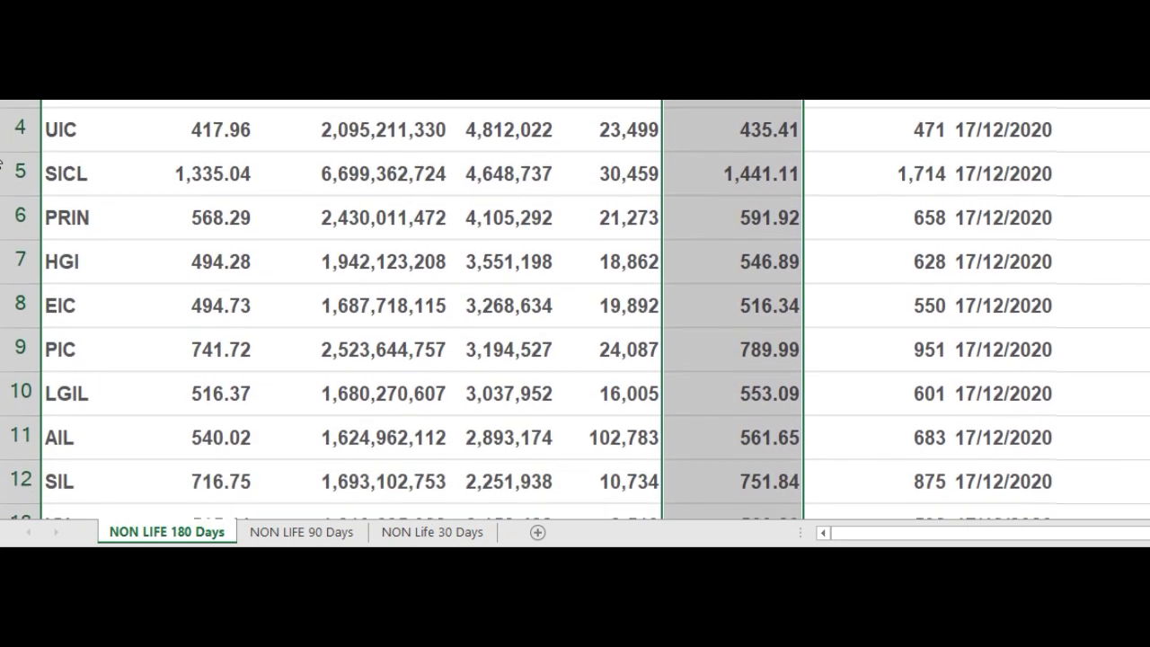
scroll(2, 179, down, 2)
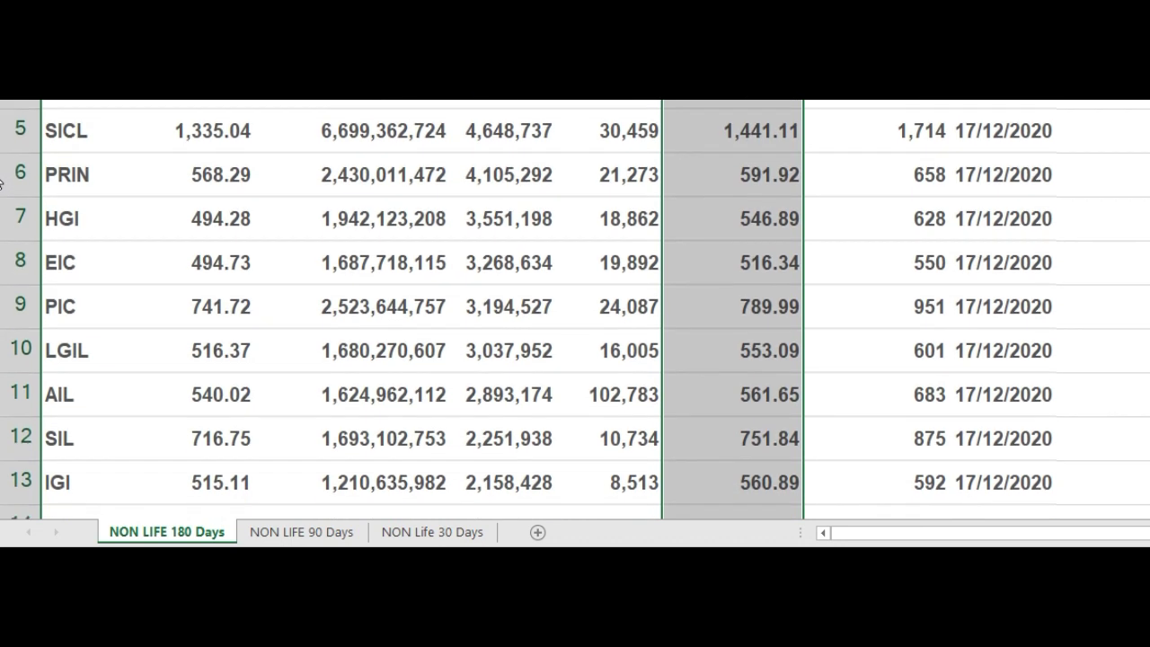
scroll(2, 193, down, 3)
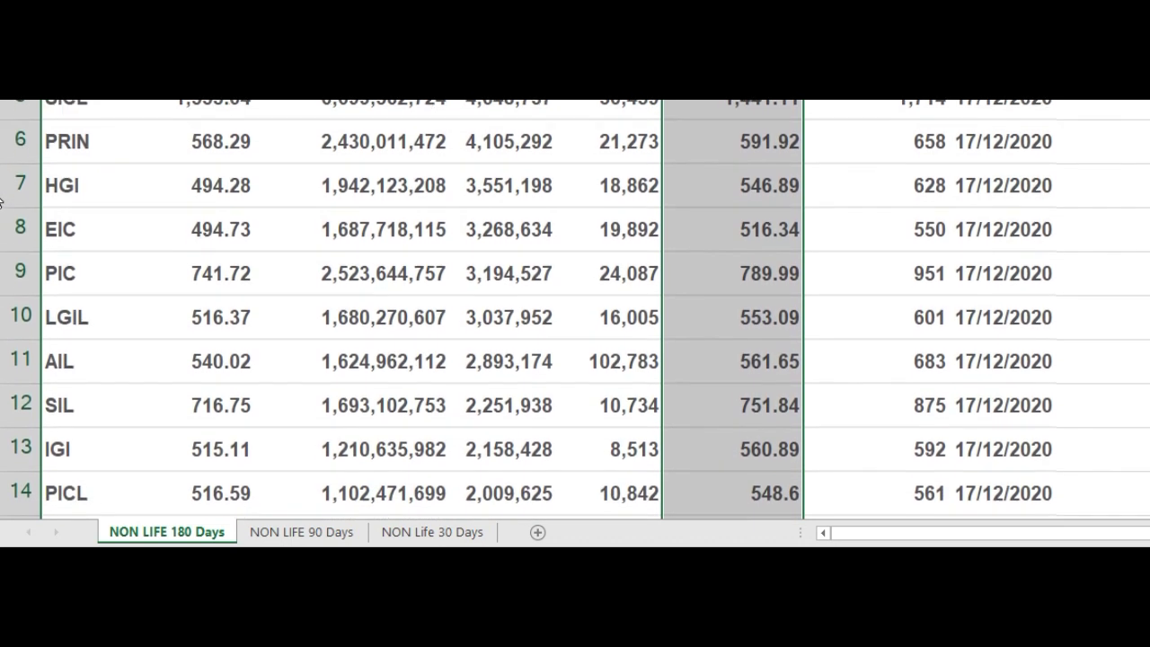
scroll(2, 225, down, 2)
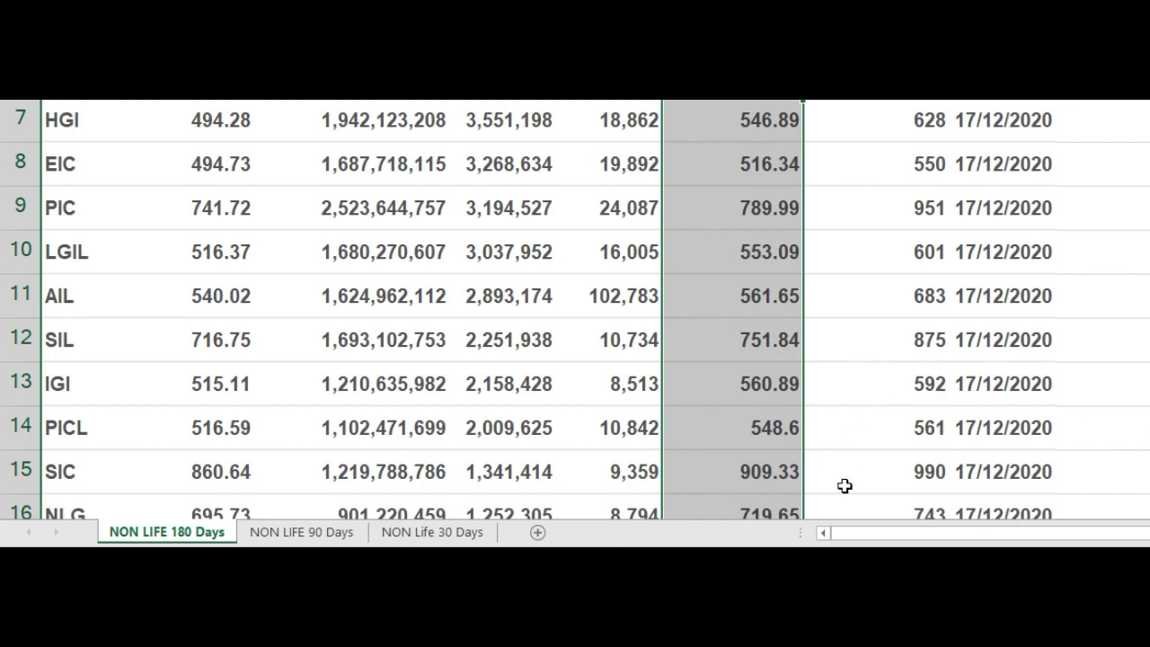
scroll(1, 361, down, 2)
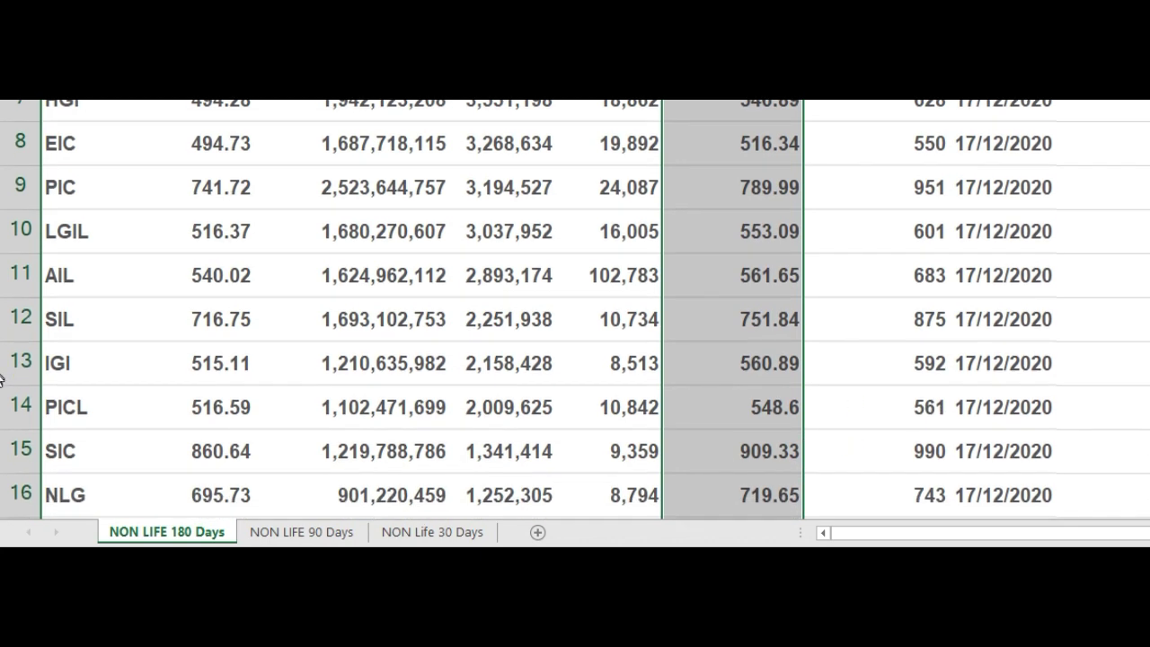
scroll(2, 399, down, 3)
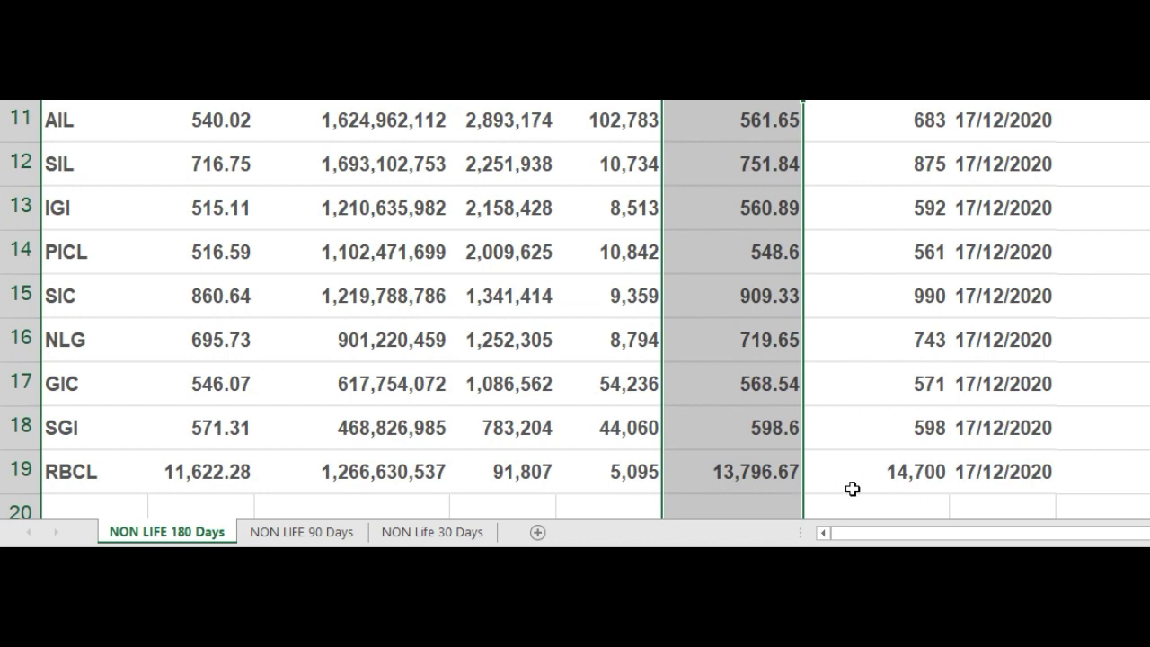
Step: Sort the NON LIFE 90 Days table by Total Traded Shares from largest to smallest, expanding the selection to the adjacent columns
click(330, 533)
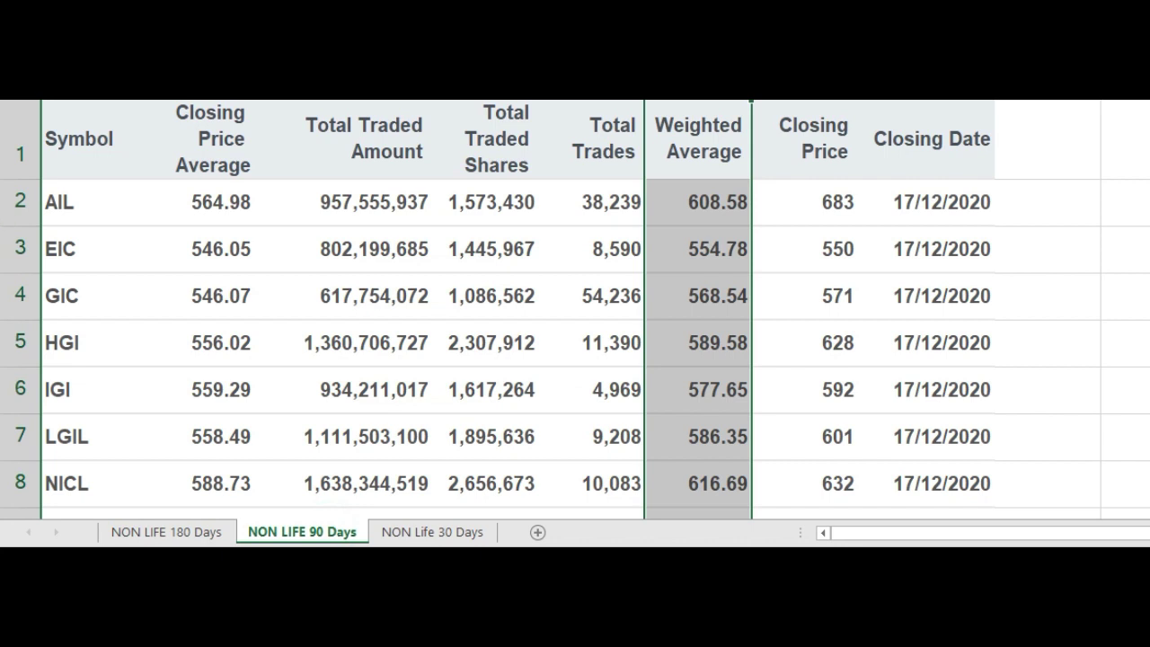
click(485, 314)
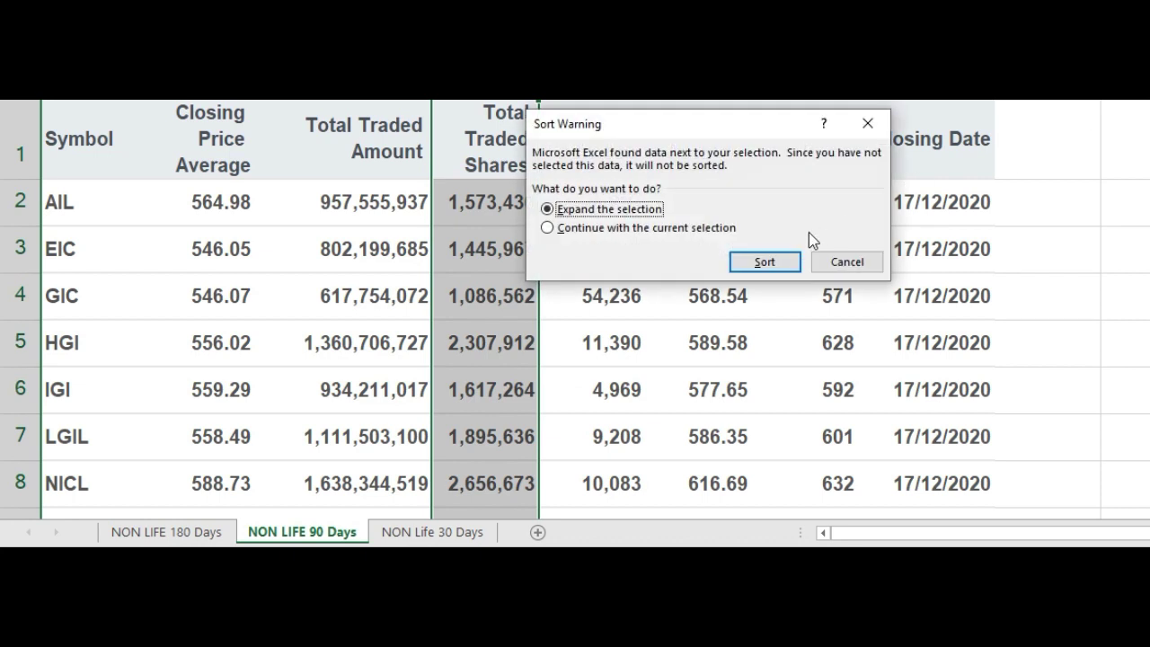
click(776, 259)
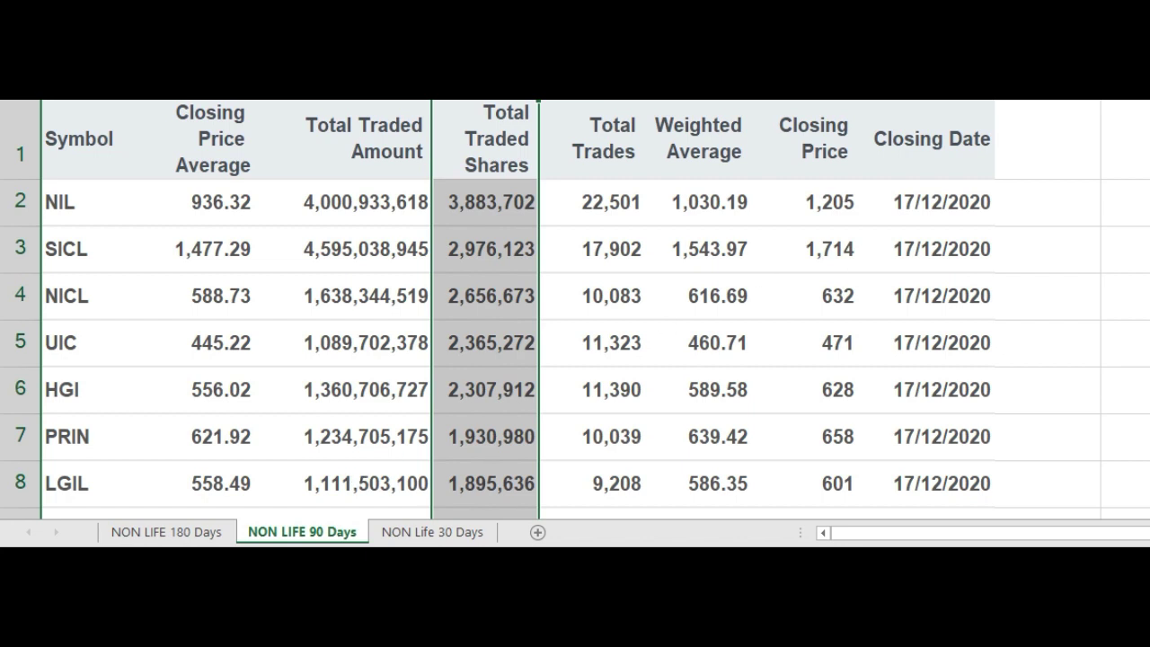
Step: Examine the sorted 90-day table down to RBCL, checking traded shares, weighted averages and closing prices, including NLG's closing price
scroll(575, 309, down, 1)
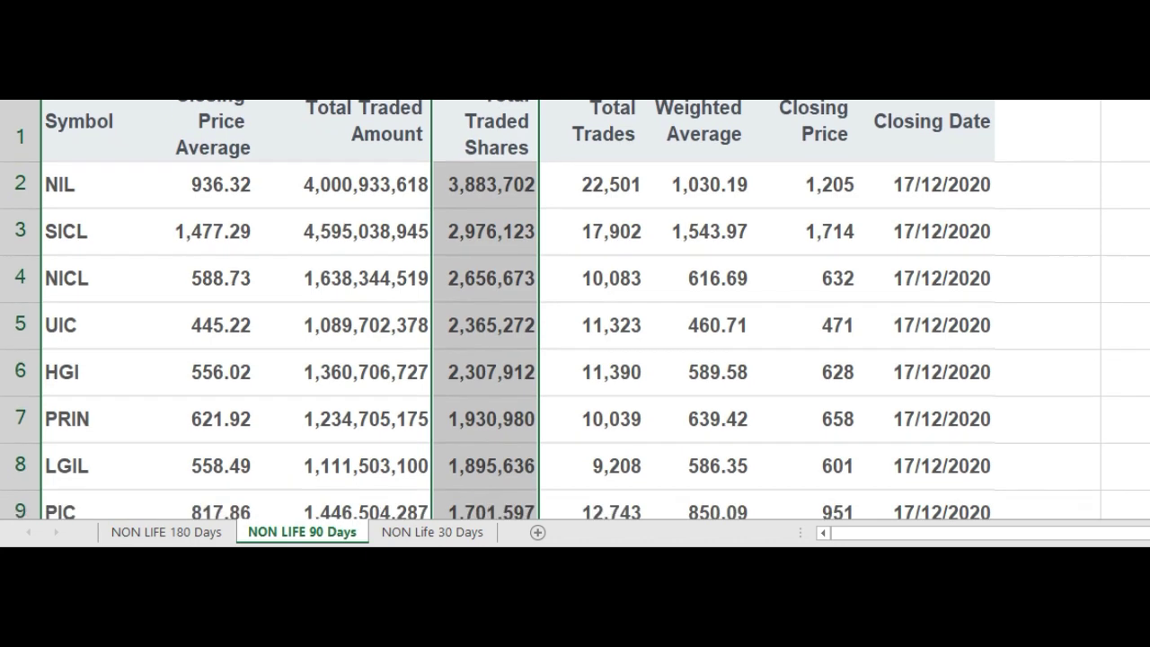
scroll(574, 309, down, 1)
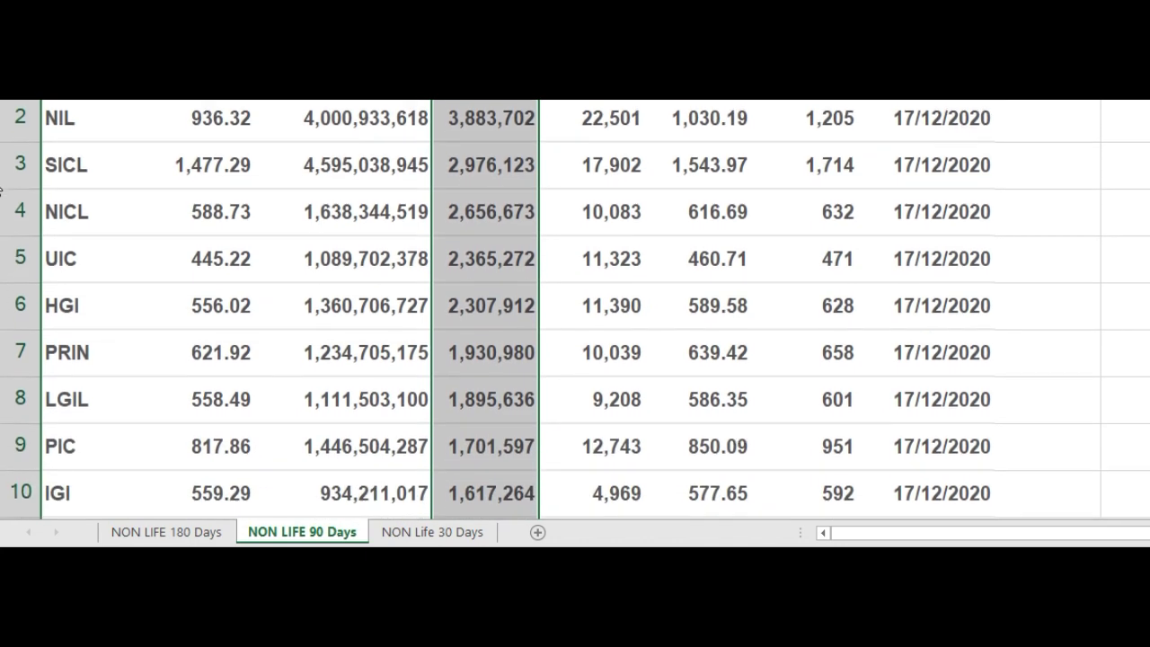
scroll(2, 197, down, 1)
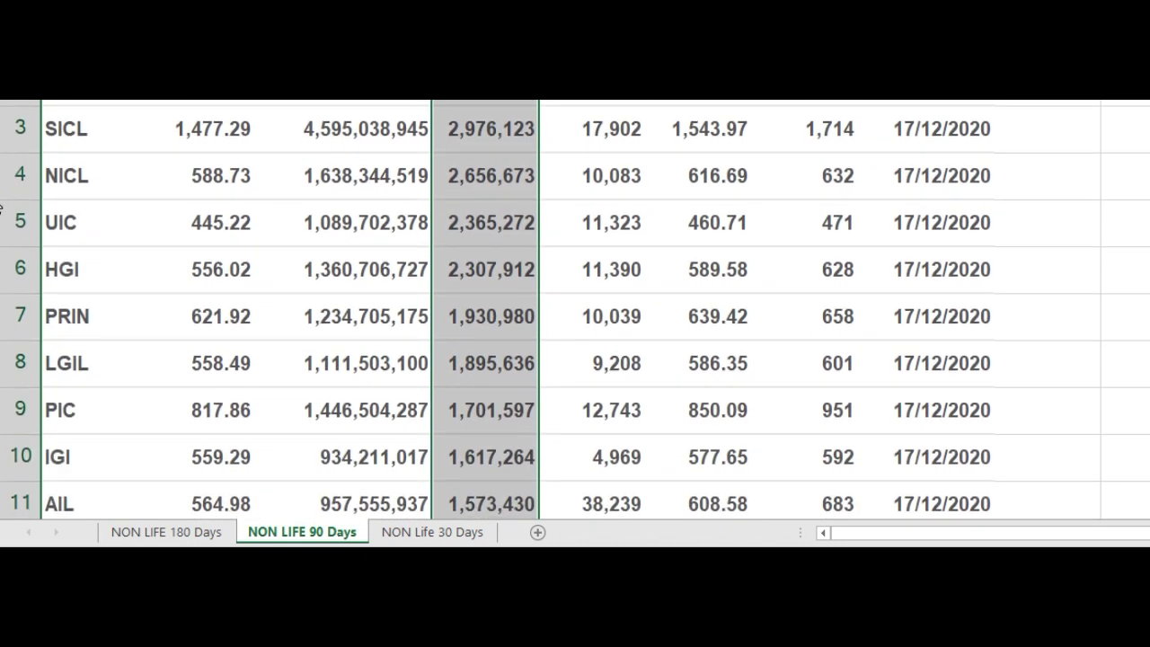
scroll(2, 211, down, 1)
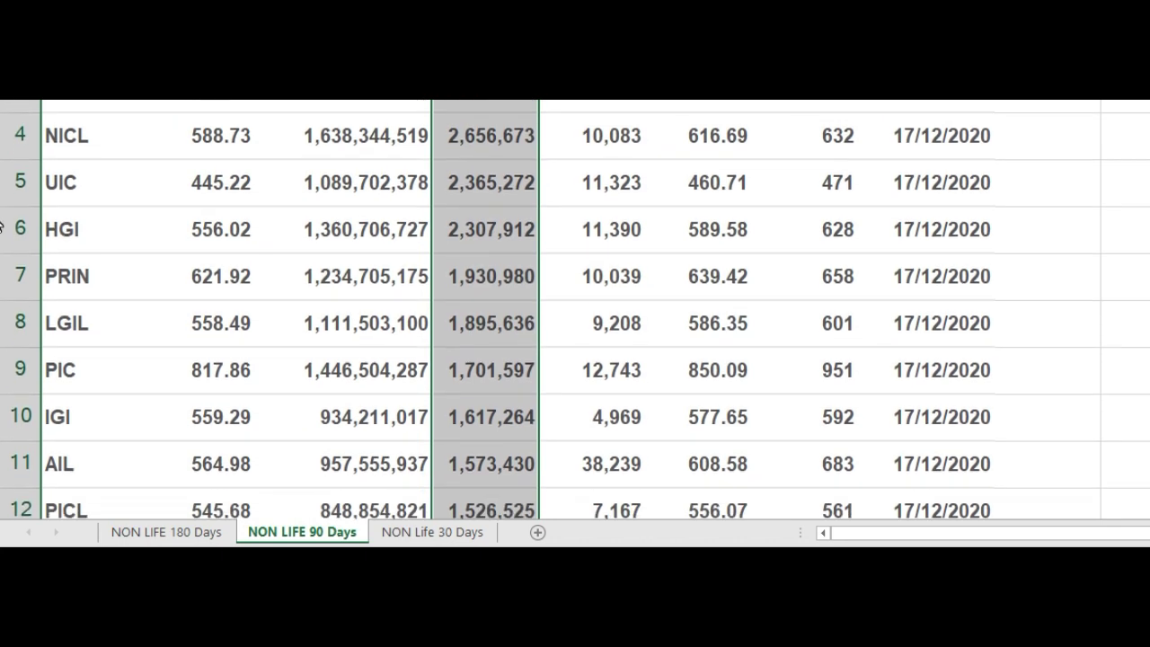
scroll(2, 240, down, 1)
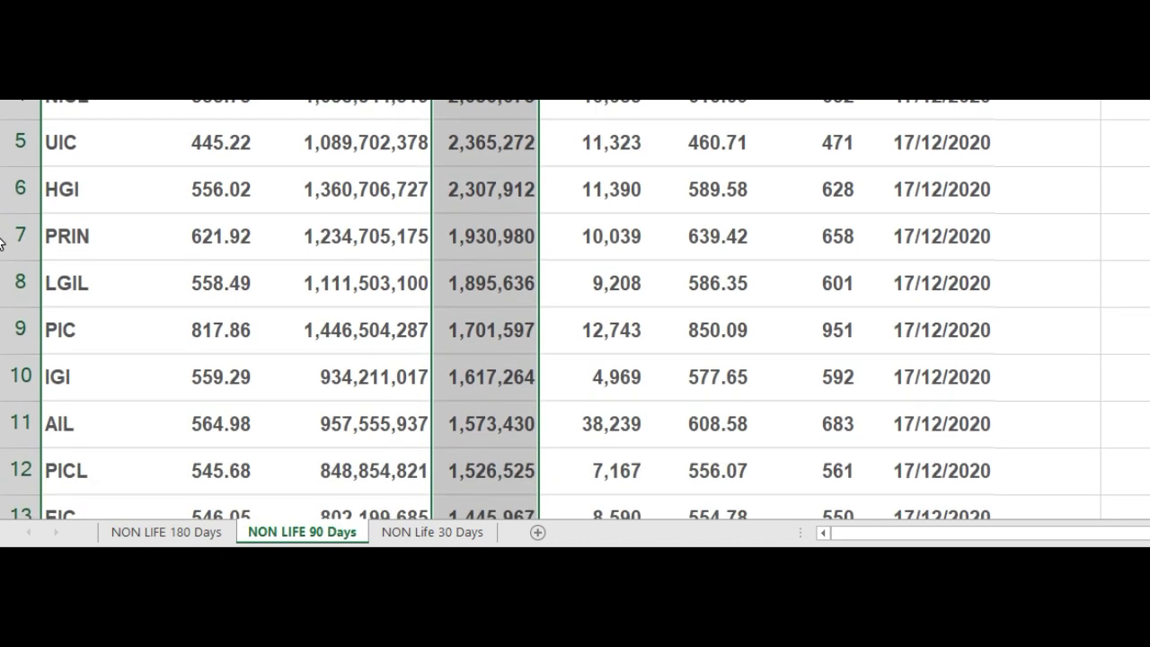
scroll(2, 241, down, 1)
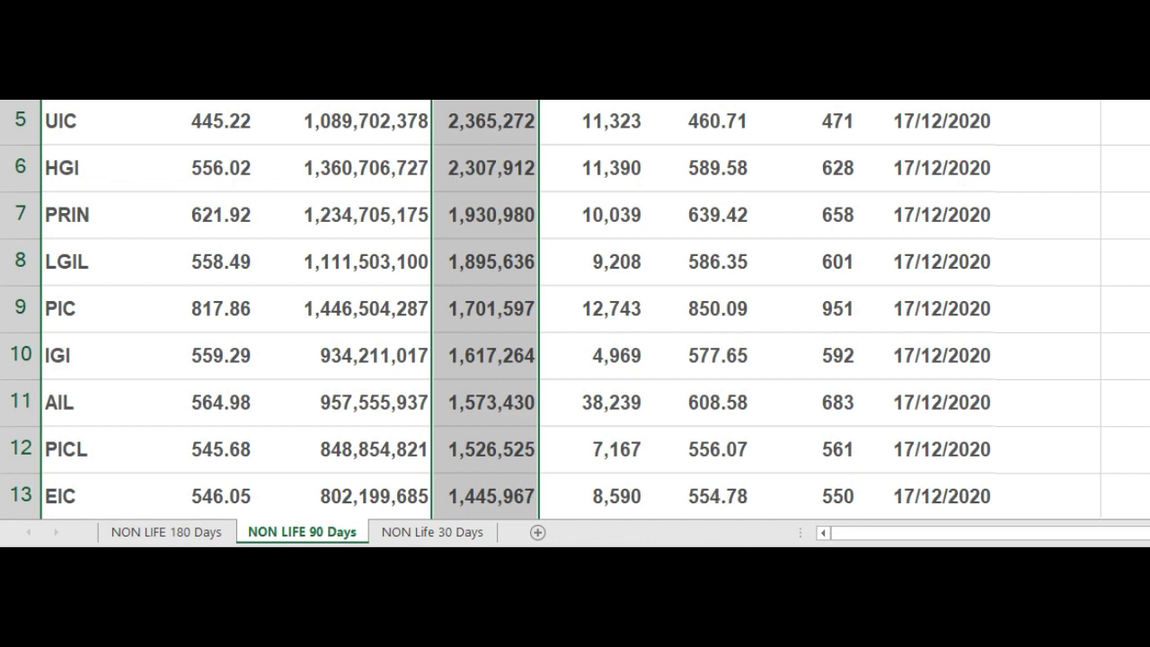
scroll(2, 344, down, 1)
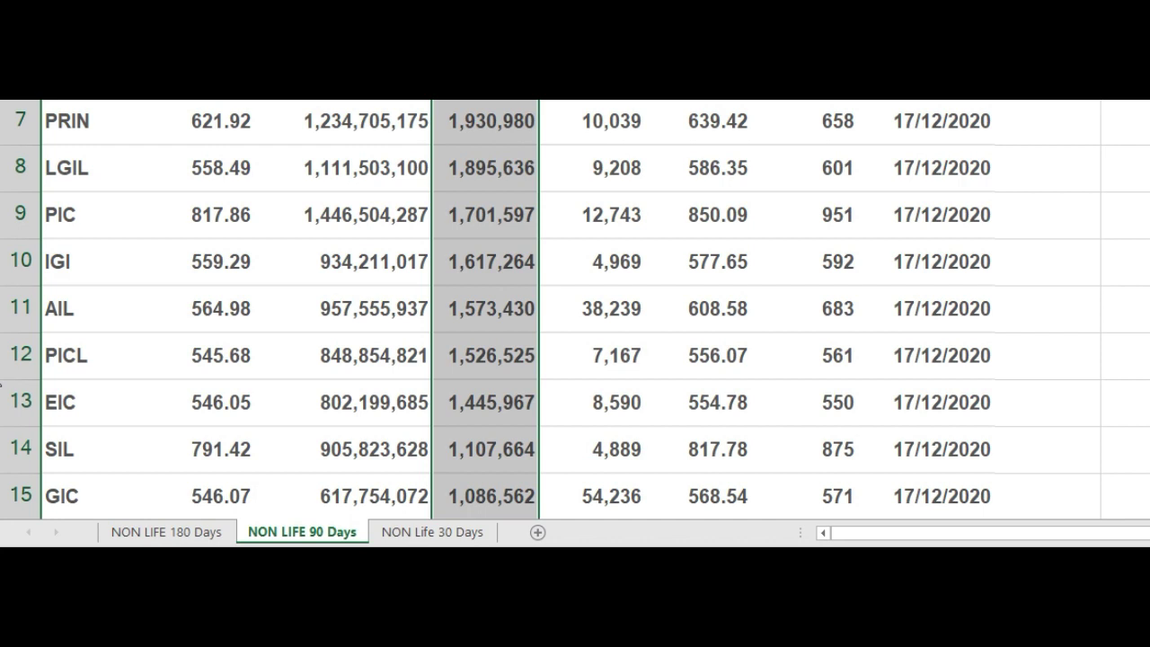
scroll(1, 395, down, 1)
scroll(1, 404, down, 2)
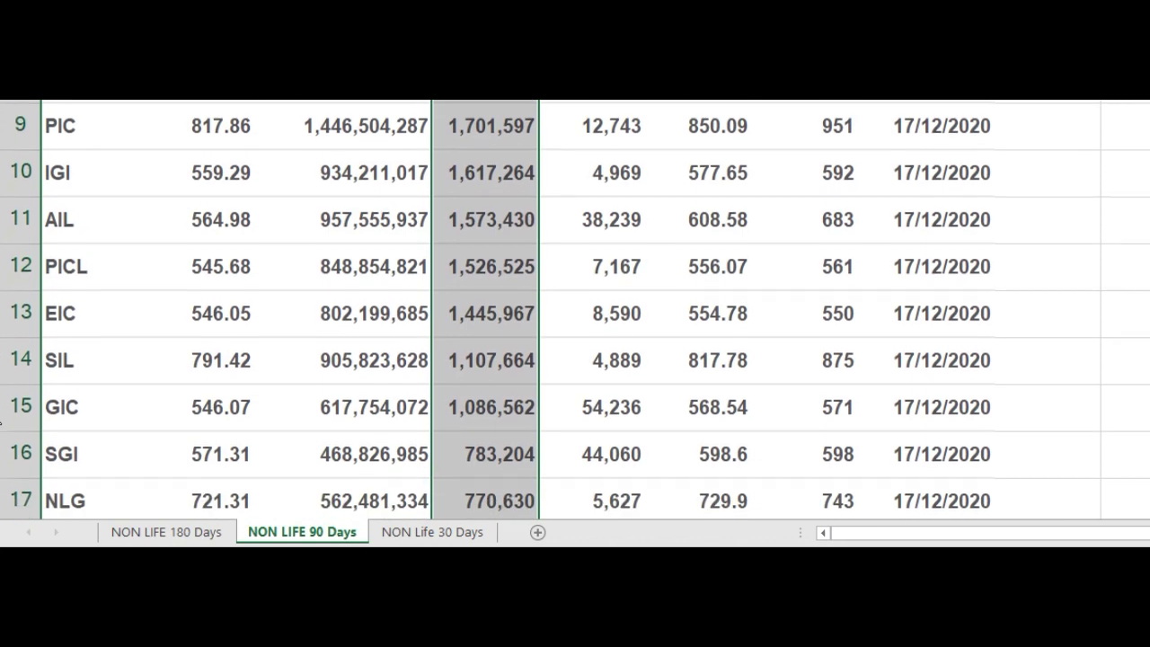
scroll(2, 449, down, 2)
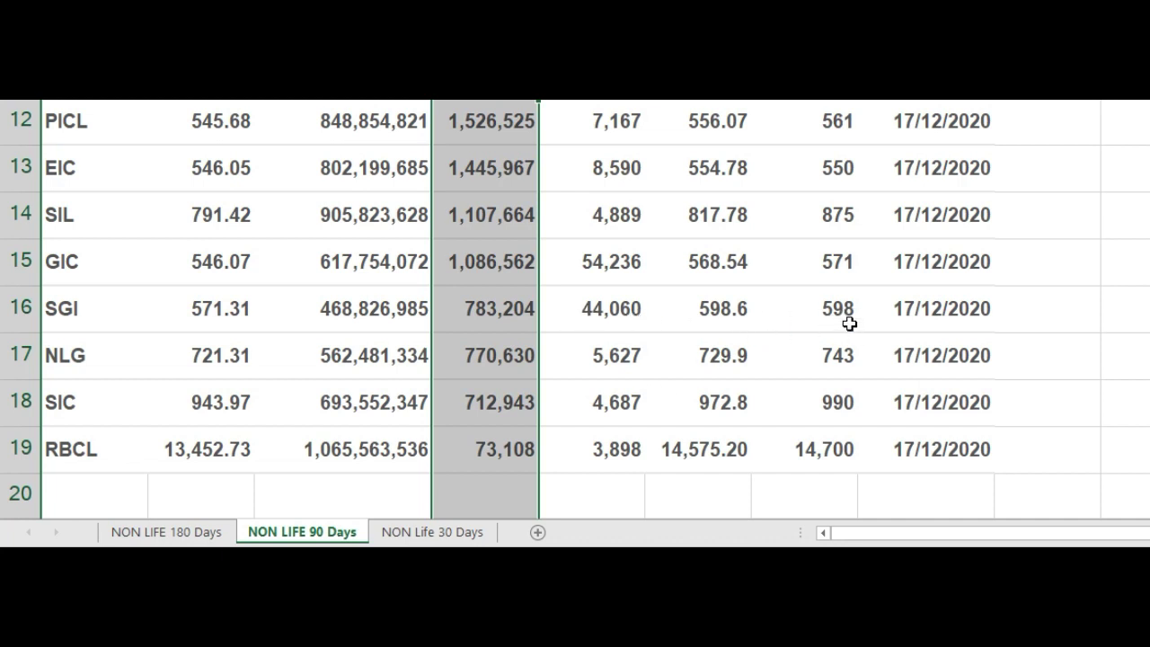
click(844, 374)
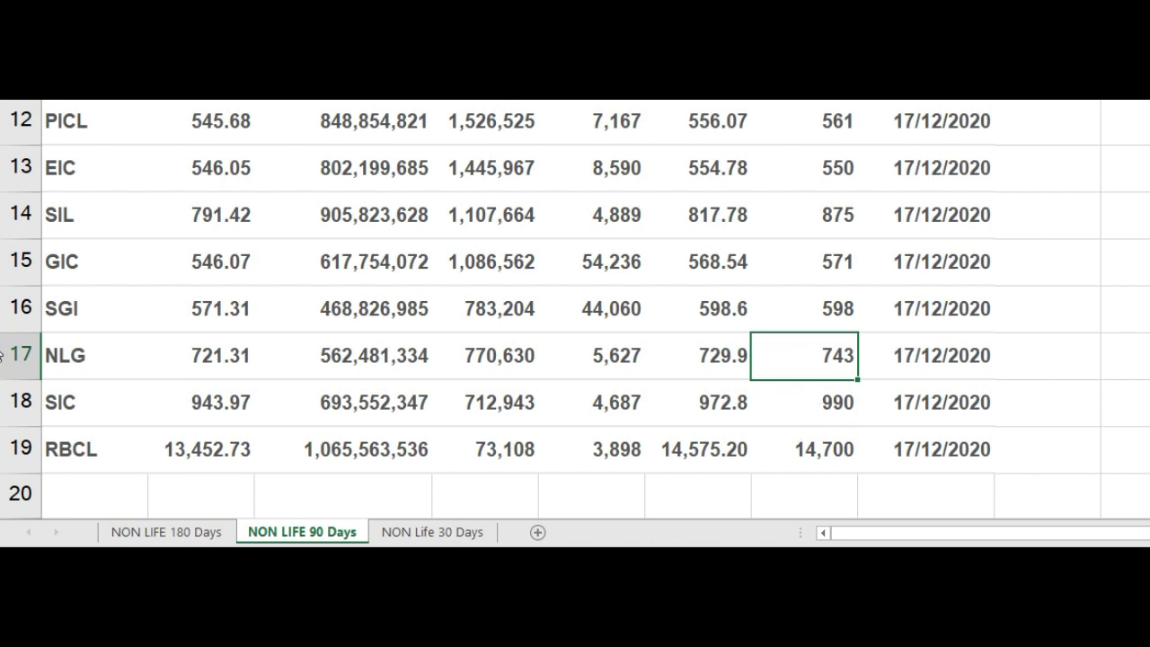
scroll(3, 353, up, 4)
scroll(3, 291, down, 2)
scroll(3, 314, down, 2)
Step: Sort the NON Life 30 Days table by Total Traded Shares from largest to smallest, expanding the selection to the adjacent columns
click(416, 534)
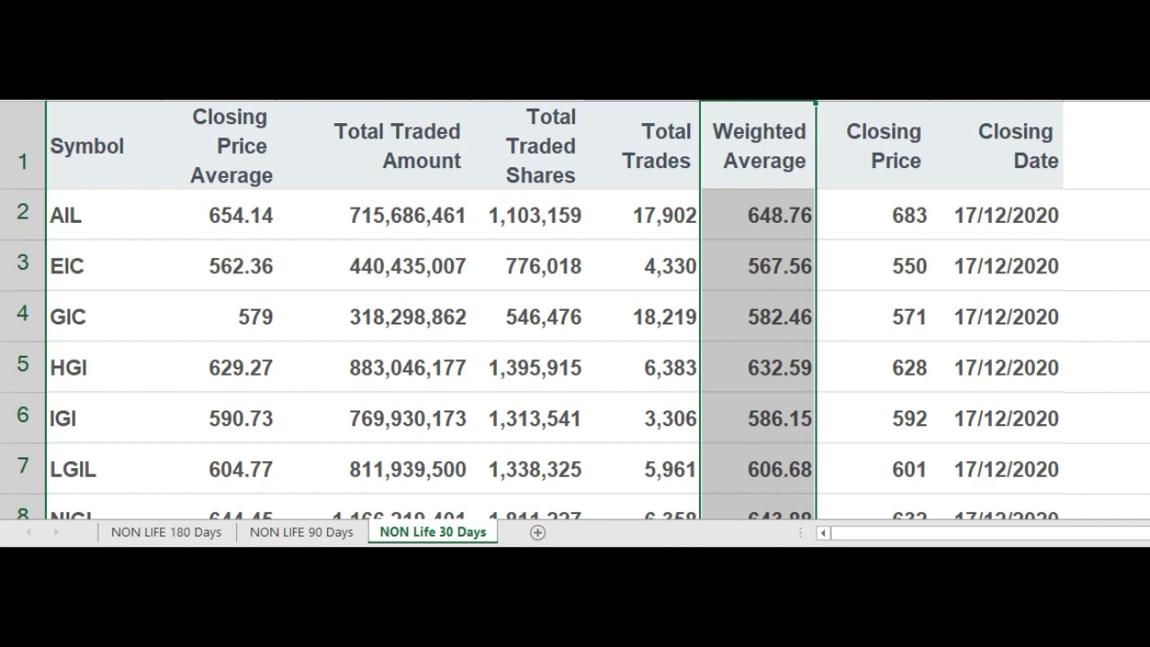
click(527, 101)
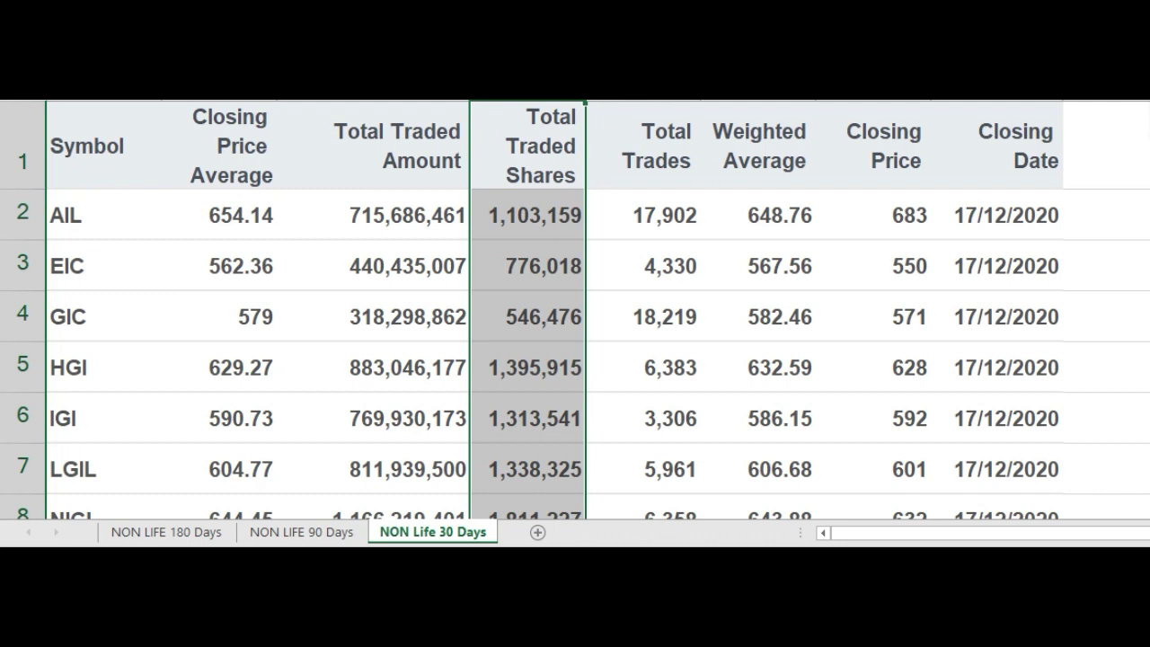
click(1048, 103)
click(764, 264)
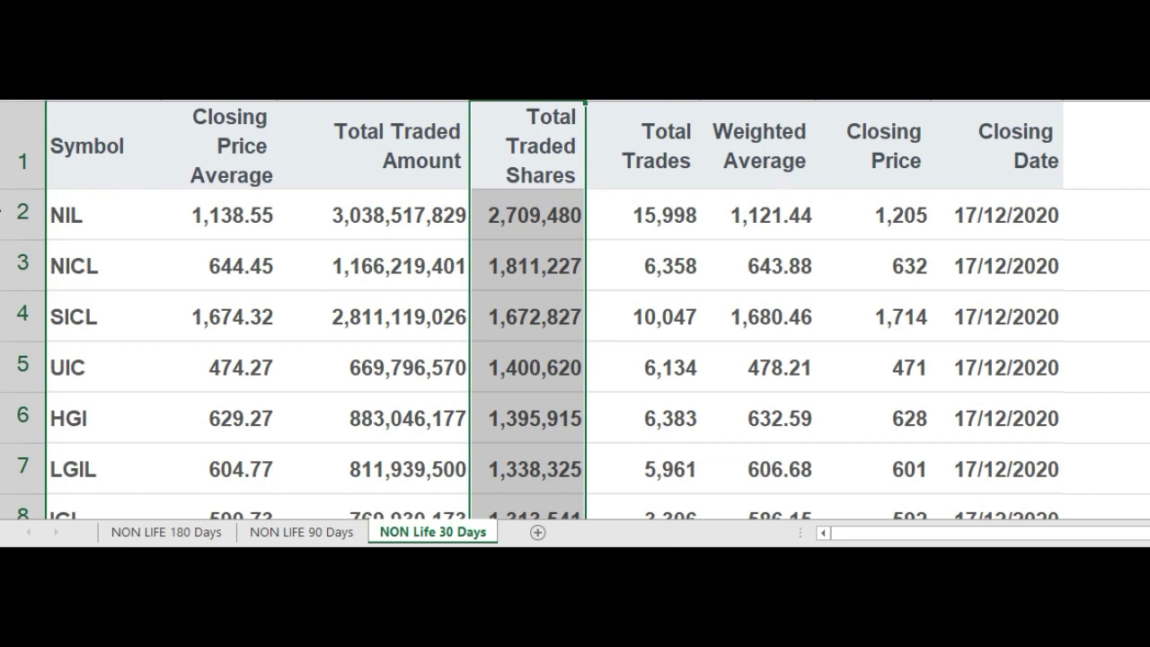
Step: Examine the sorted 30-day table down to RBCL, comparing traded shares, weighted averages and closing prices
scroll(2, 225, down, 1)
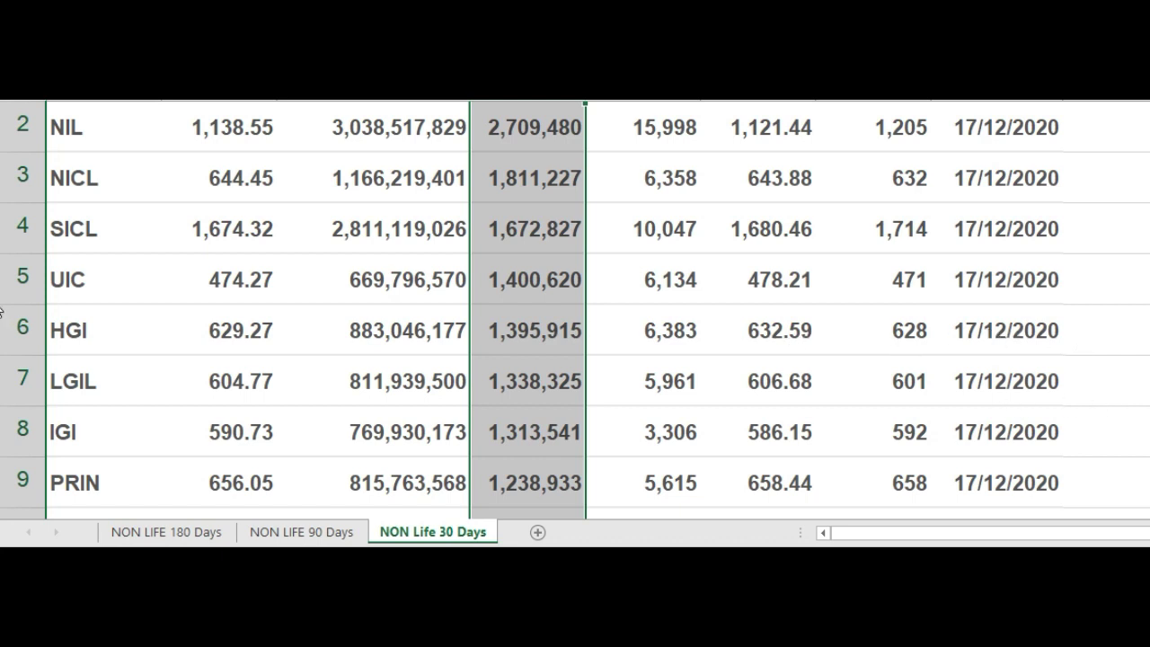
scroll(2, 305, down, 2)
scroll(1, 299, down, 4)
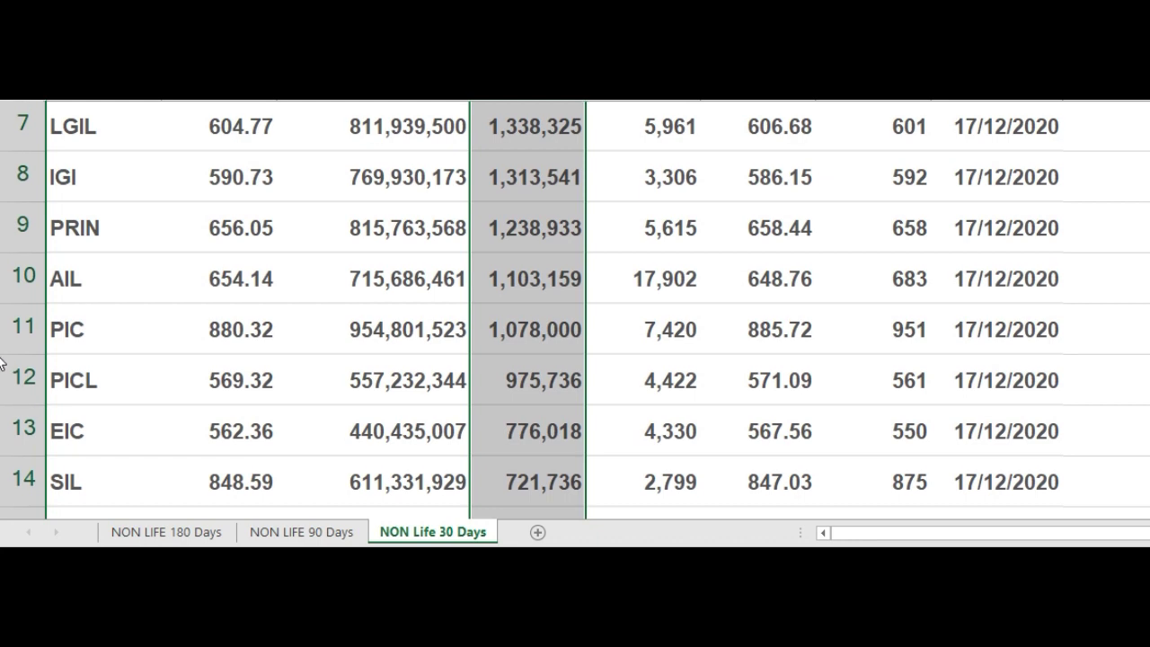
scroll(2, 382, down, 2)
scroll(1, 401, down, 4)
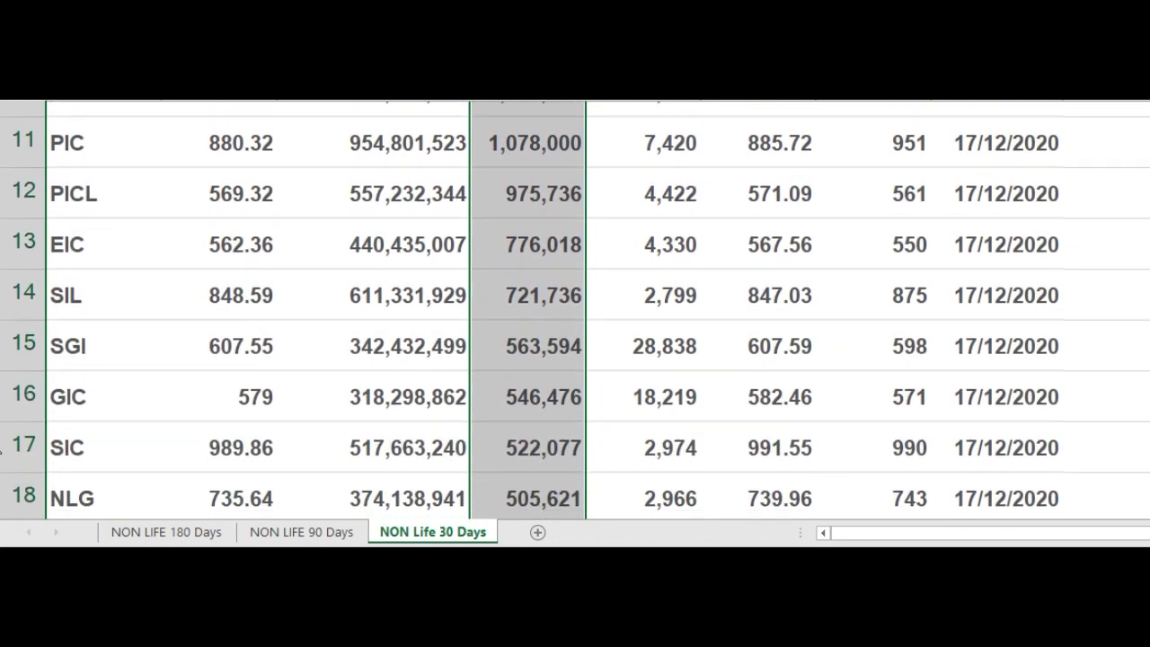
scroll(2, 489, up, 4)
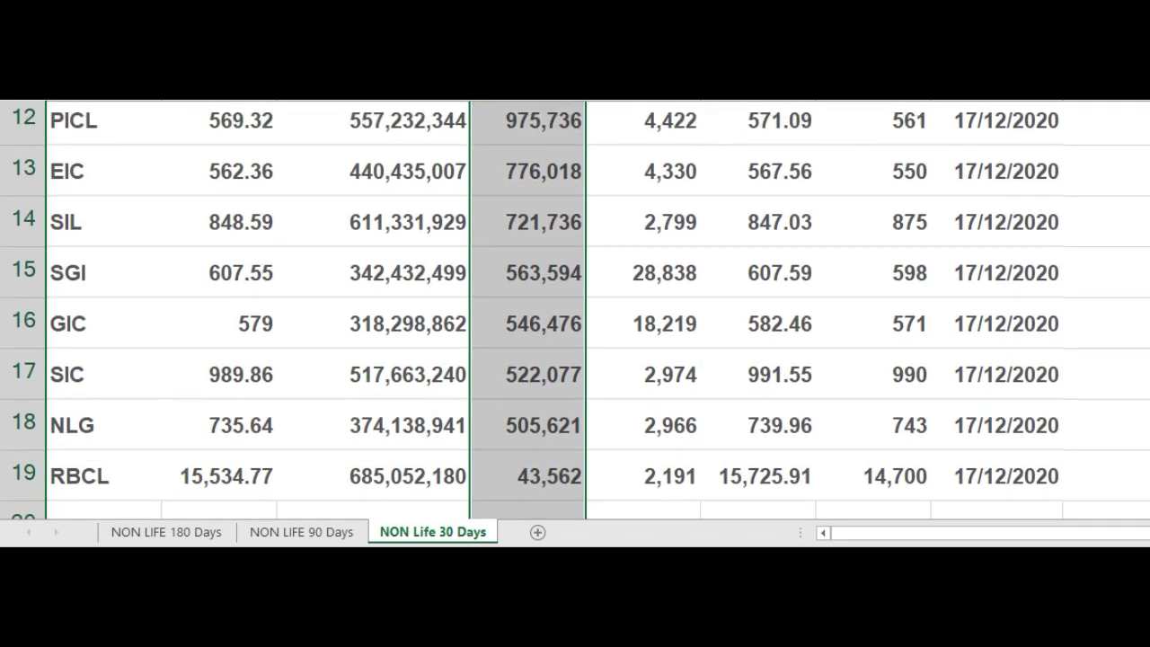